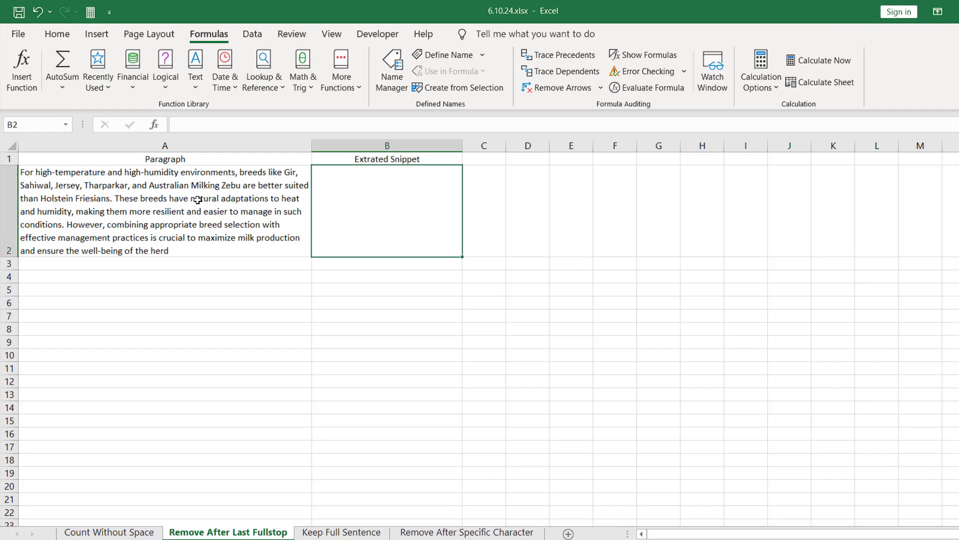
- Enter =SUBSTITUTE(A2,".","") in B2 to show A2's paragraph without its full stops
{"action": "left_click", "coordinate": [182, 187]}
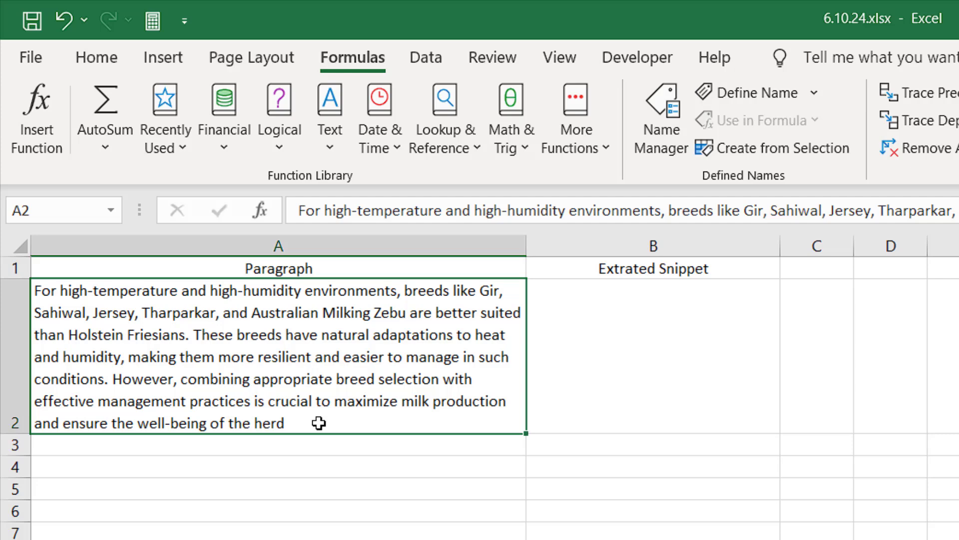
{"action": "left_click", "coordinate": [560, 367]}
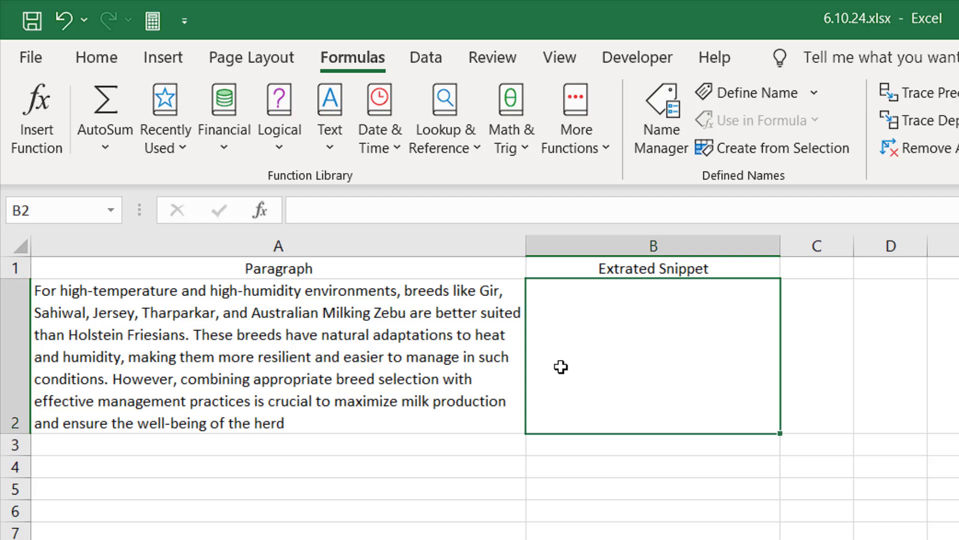
{"action": "type", "text": "=sub"}
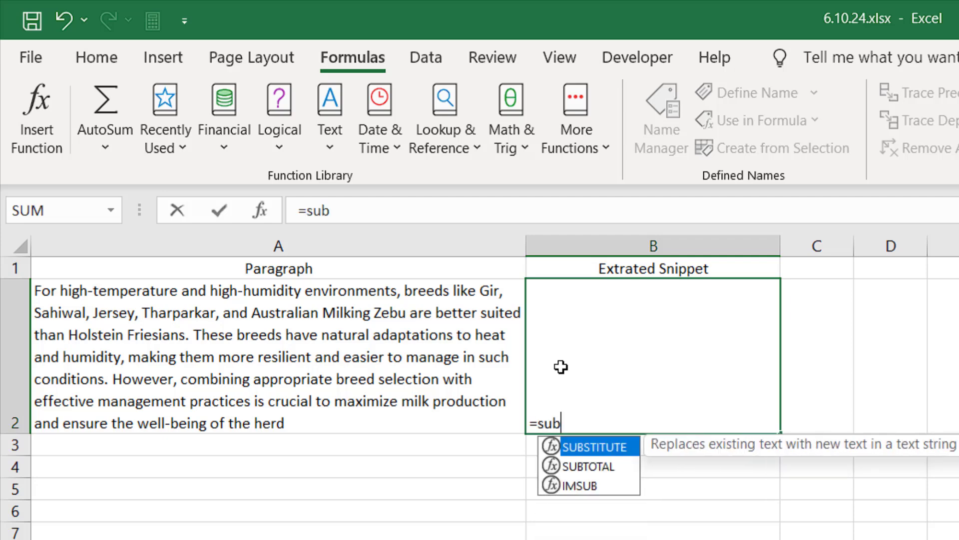
{"action": "double_click", "coordinate": [568, 448]}
{"action": "left_click", "coordinate": [425, 368]}
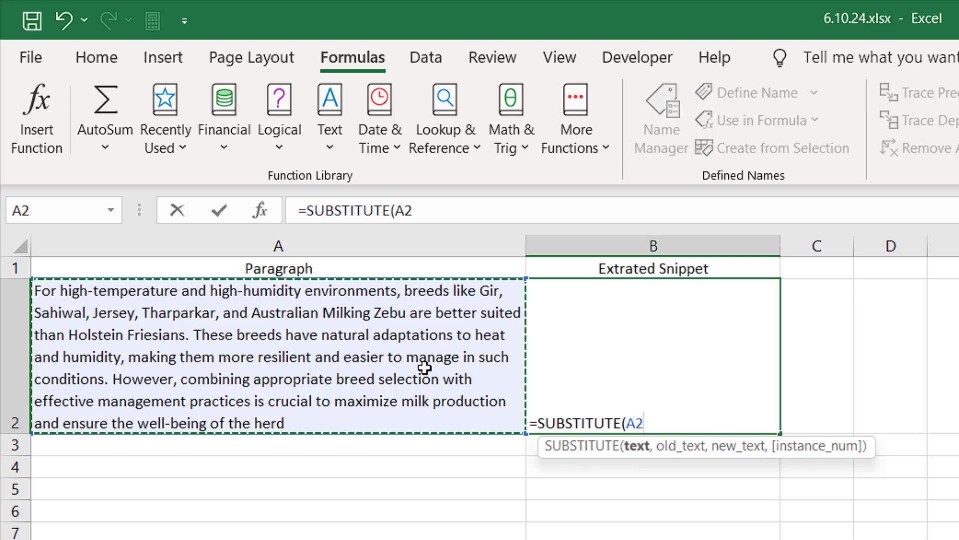
{"action": "type", "text": ","}
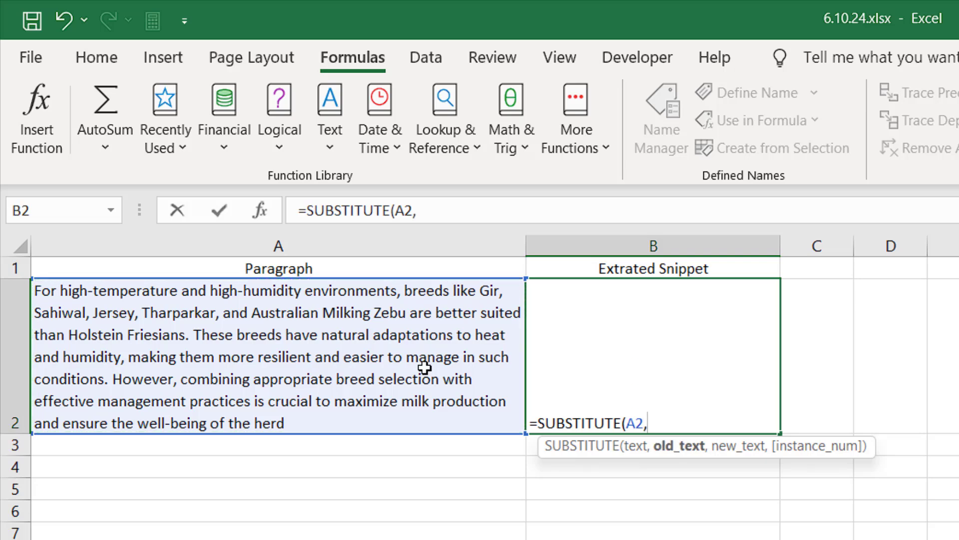
{"action": "type", "text": "\".\","}
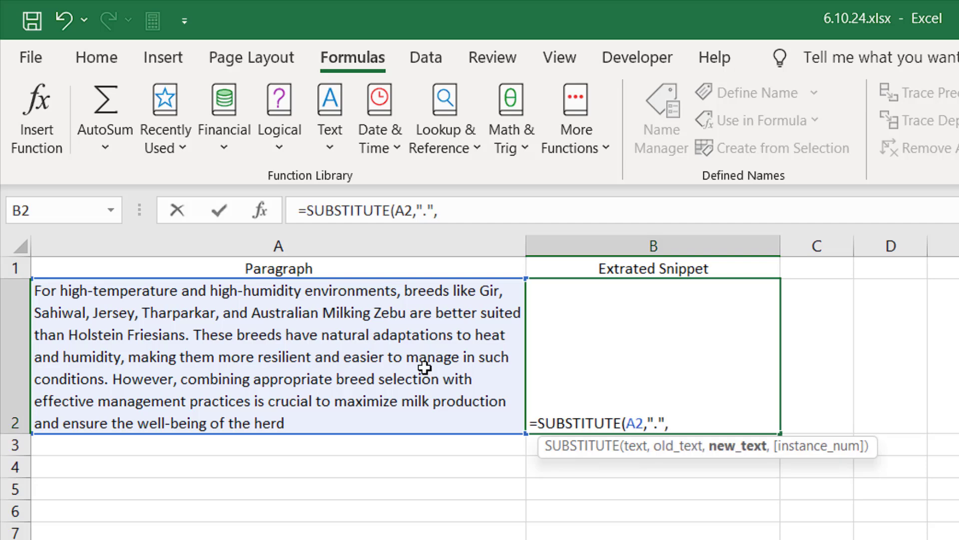
{"action": "type", "text": "\"\")"}
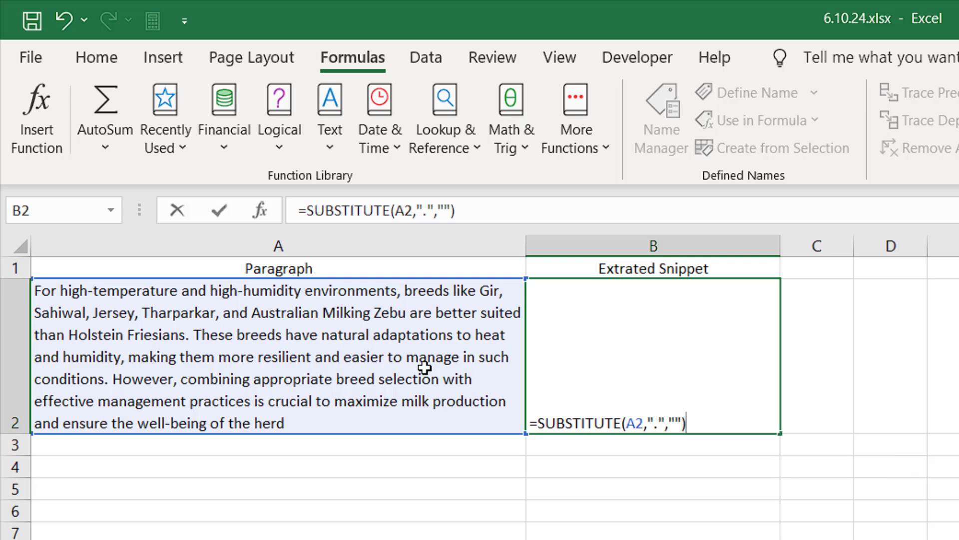
{"action": "key", "text": "Return"}
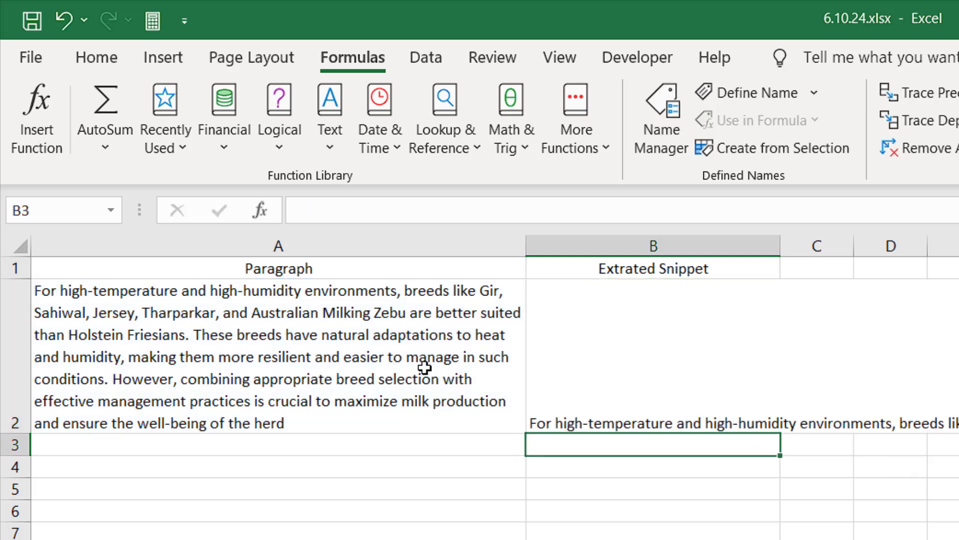
- Wrap B2's formula in LEN to get =LEN(SUBSTITUTE(A2,".","")), returning 455
{"action": "left_click", "coordinate": [709, 399]}
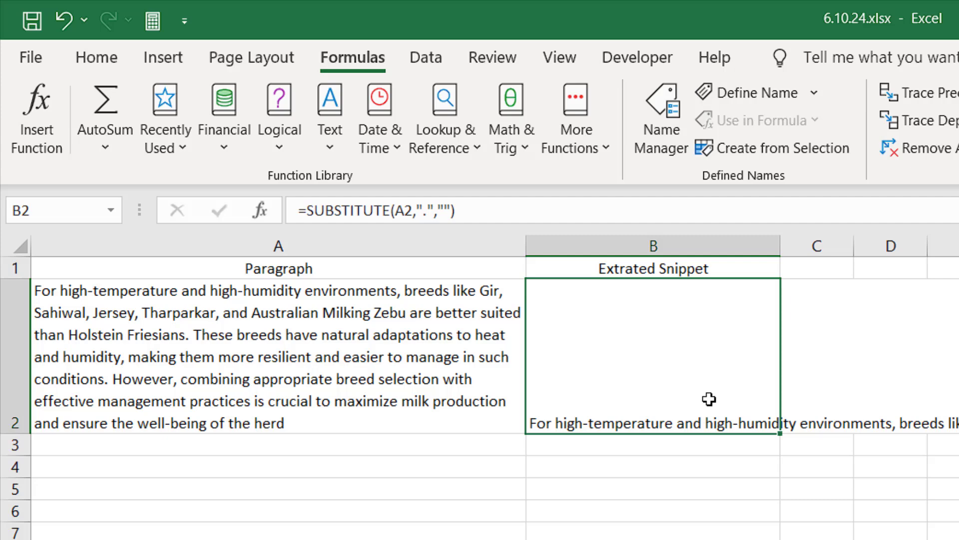
{"action": "left_click", "coordinate": [307, 210]}
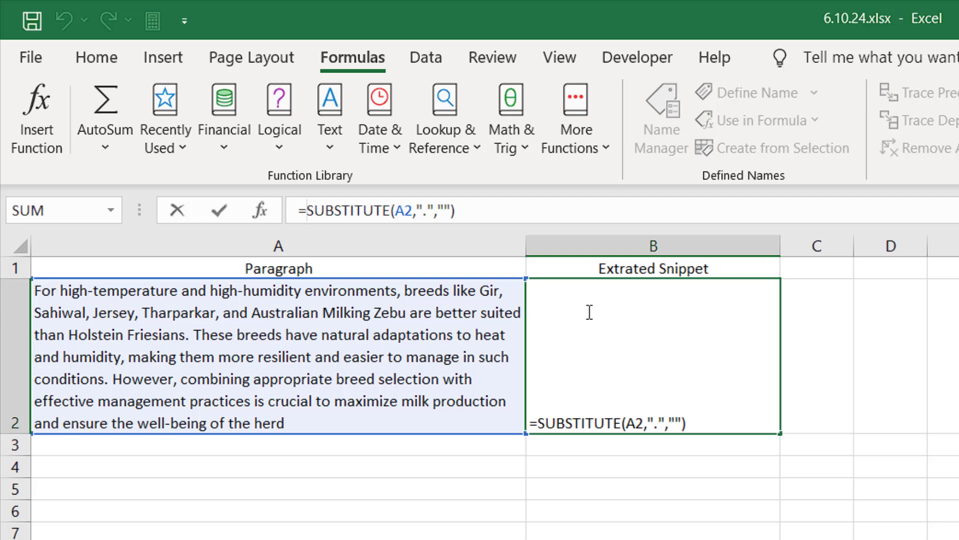
{"action": "type", "text": "Len"}
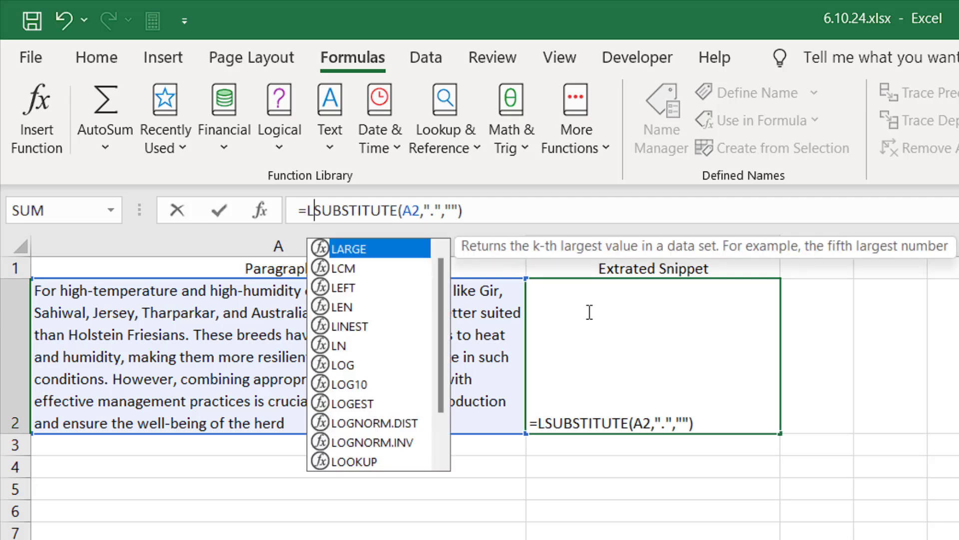
{"action": "double_click", "coordinate": [339, 244]}
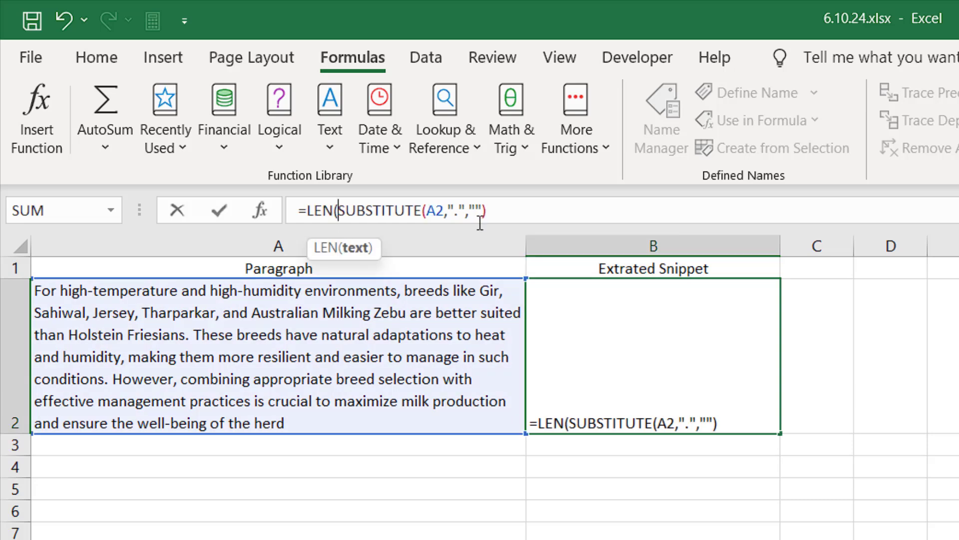
{"action": "key", "text": "End"}
{"action": "type", "text": ")"}
{"action": "key", "text": "Return"}
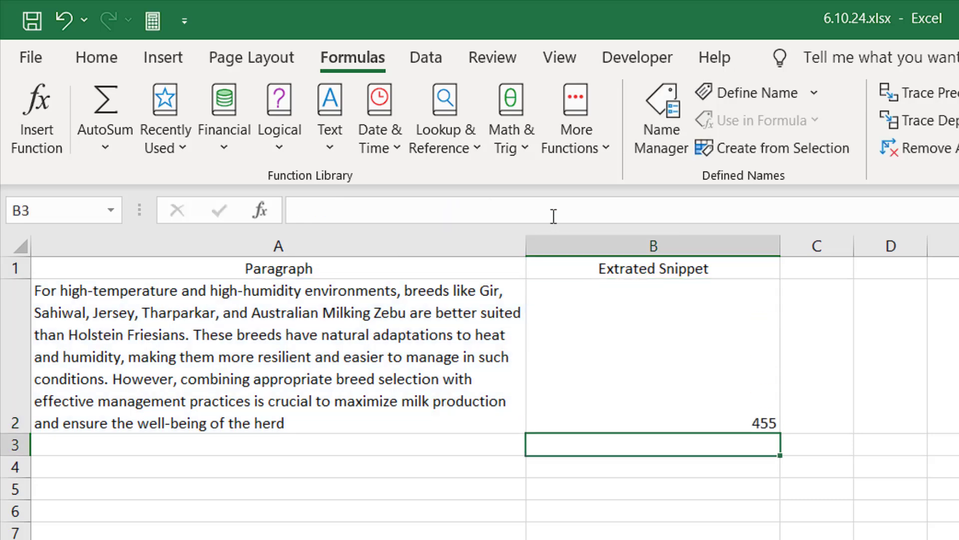
{"action": "left_click", "coordinate": [694, 417]}
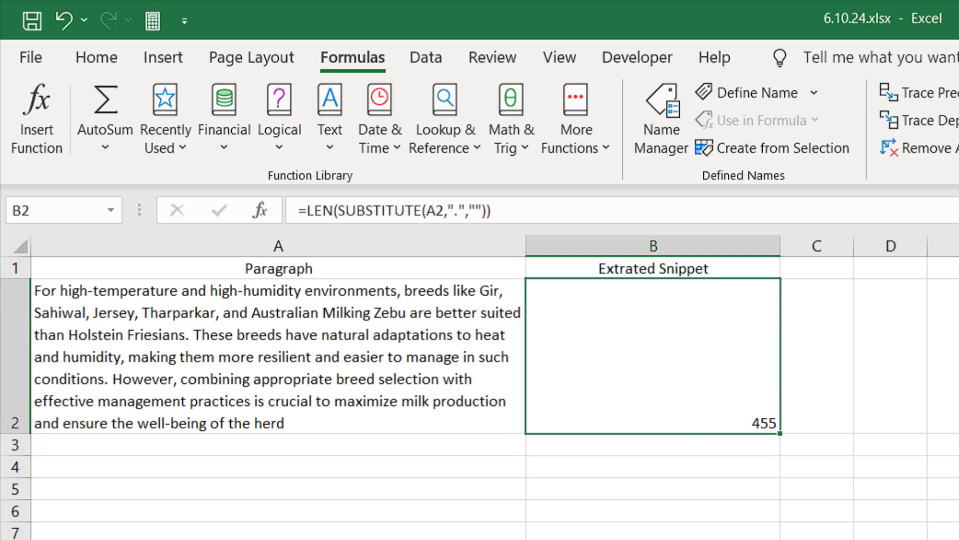
- Prefix B2's formula with LEN(A2)- so it counts A2's full stops, returning 2
{"action": "left_click", "coordinate": [306, 210]}
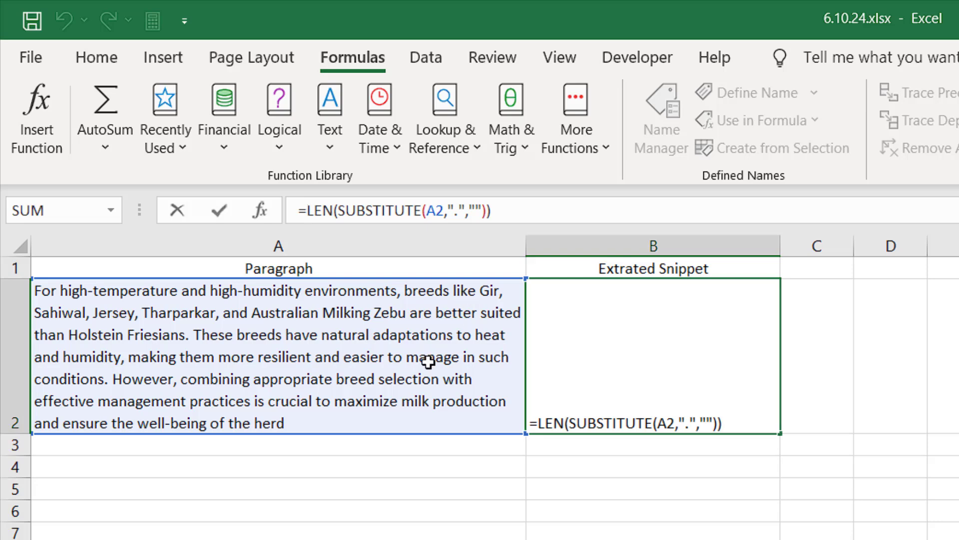
{"action": "type", "text": "Len"}
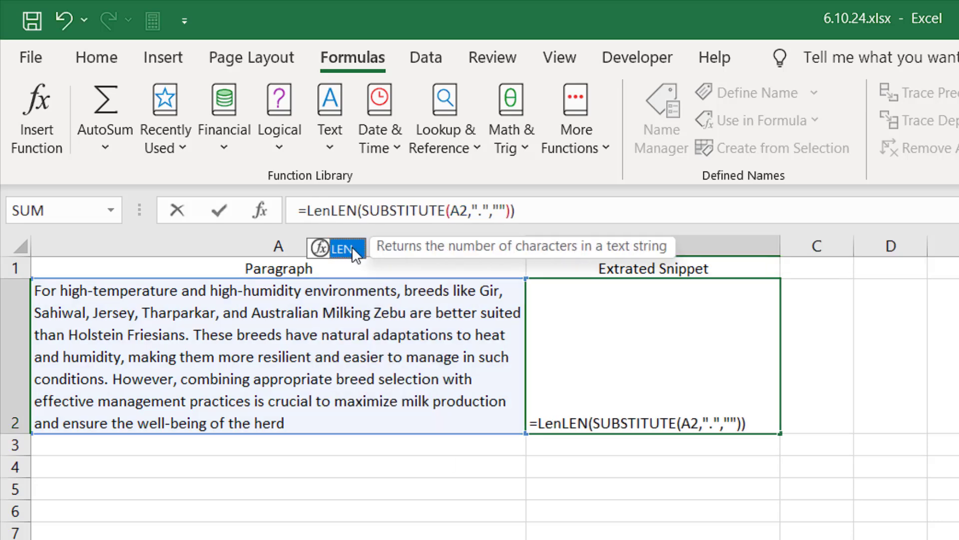
{"action": "double_click", "coordinate": [352, 246]}
{"action": "left_click", "coordinate": [363, 367]}
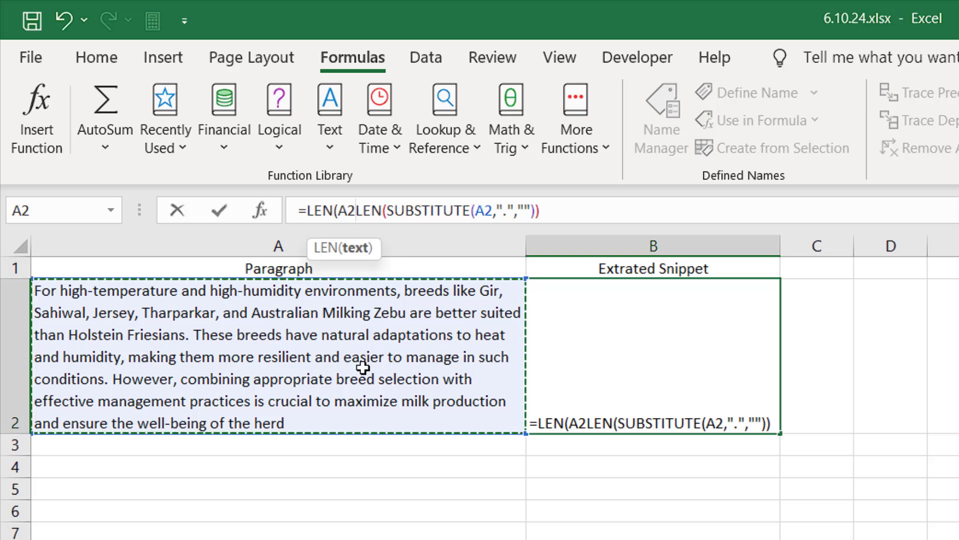
{"action": "type", "text": ")"}
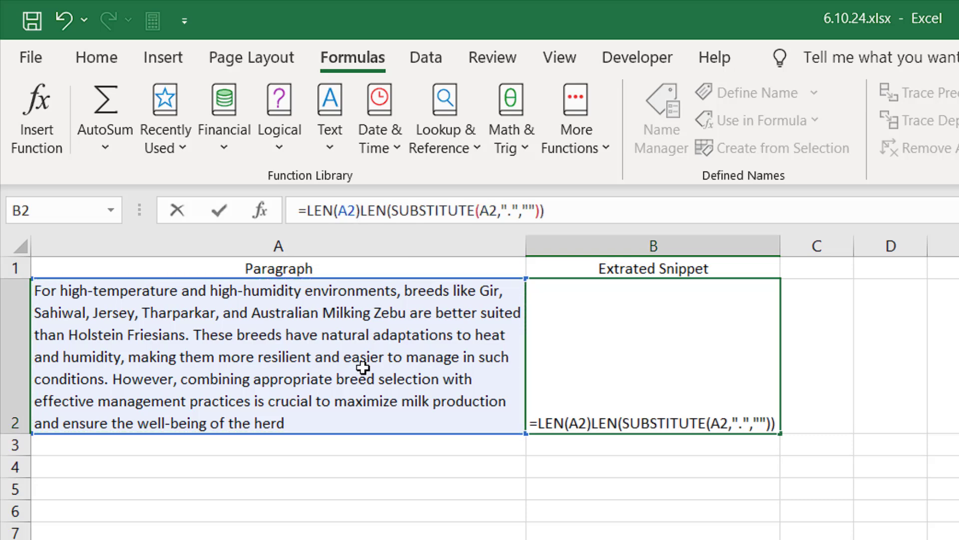
{"action": "type", "text": "-"}
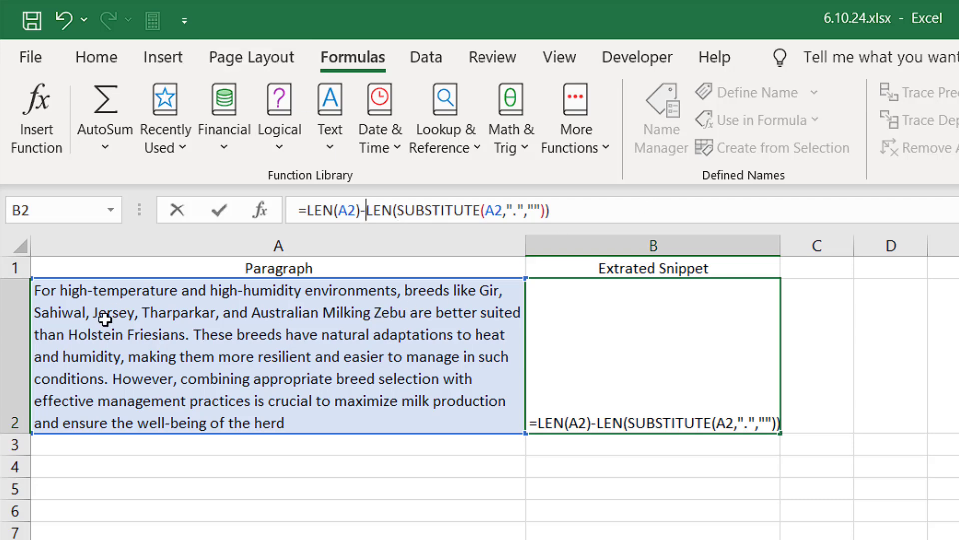
{"action": "key", "text": "Return"}
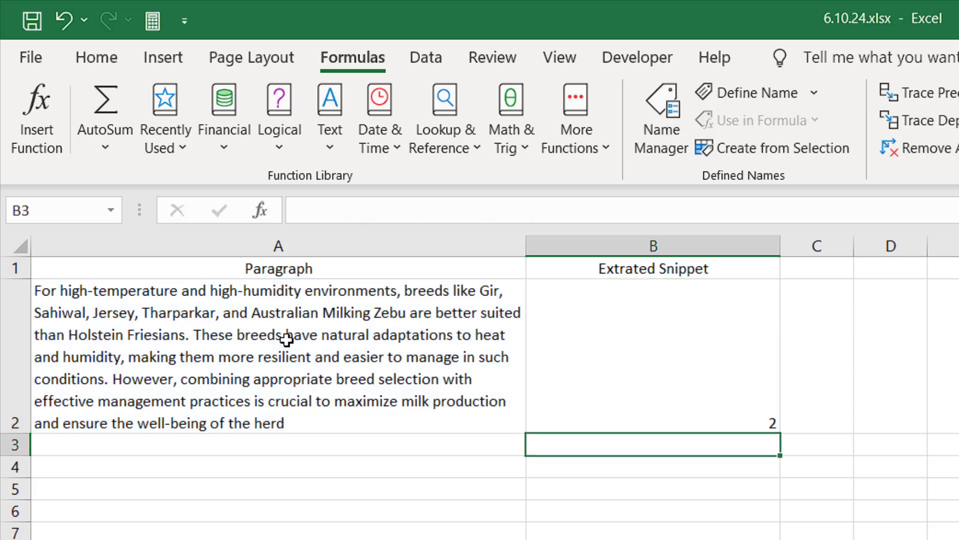
{"action": "left_click", "coordinate": [726, 359]}
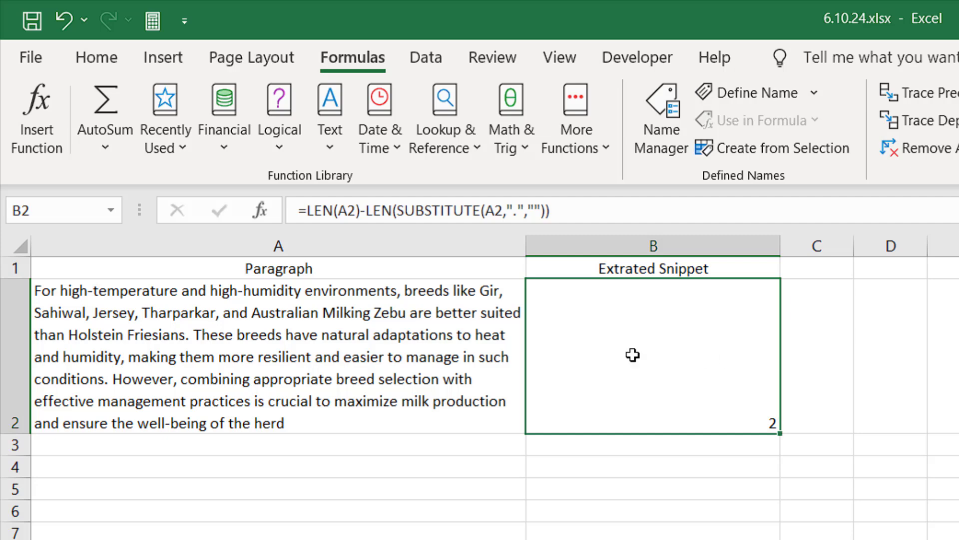
{"action": "left_click", "coordinate": [333, 353]}
{"action": "key", "text": "Right"}
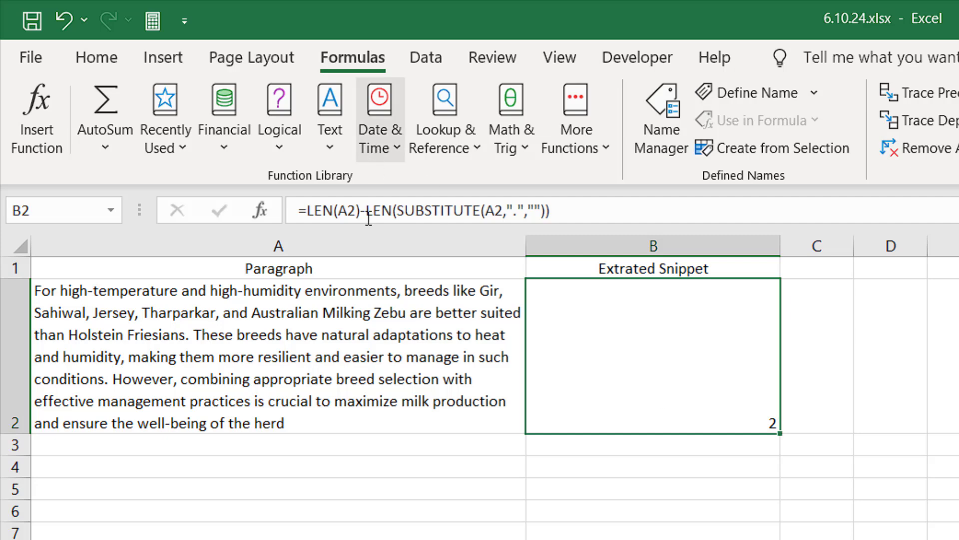
{"action": "left_click", "coordinate": [308, 210]}
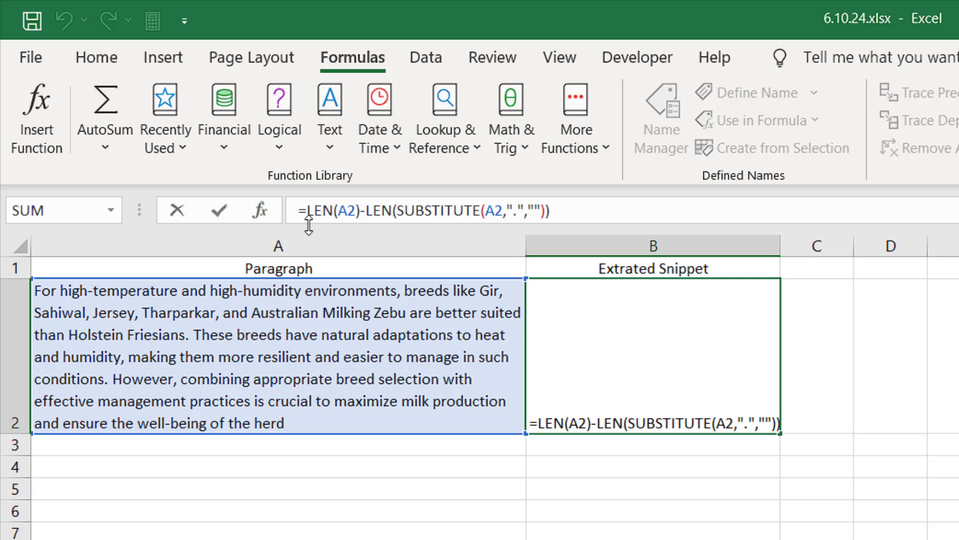
- Wrap the count in SUBSTITUTE(A2,".","/",…) so B2 replaces the last full stop with a slash
{"action": "type", "text": "su"}
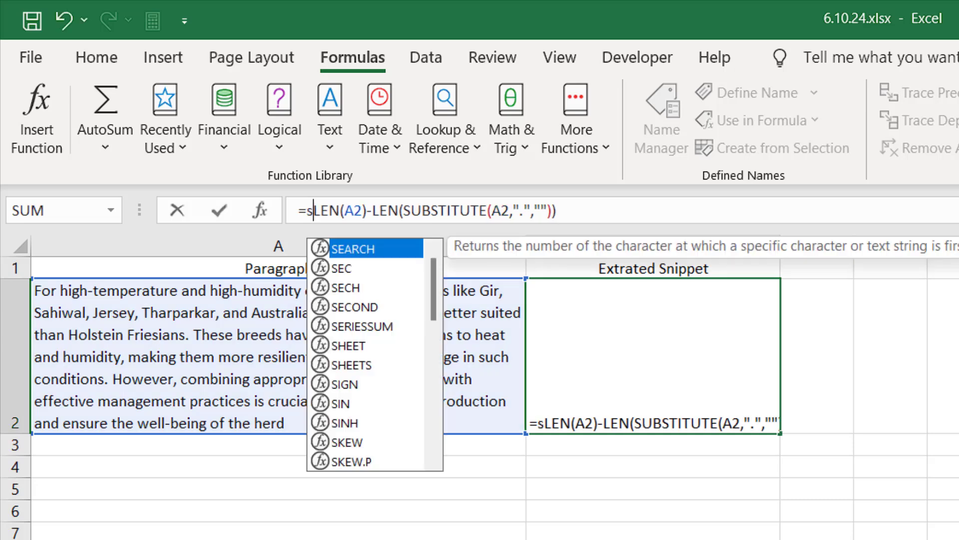
{"action": "type", "text": "b"}
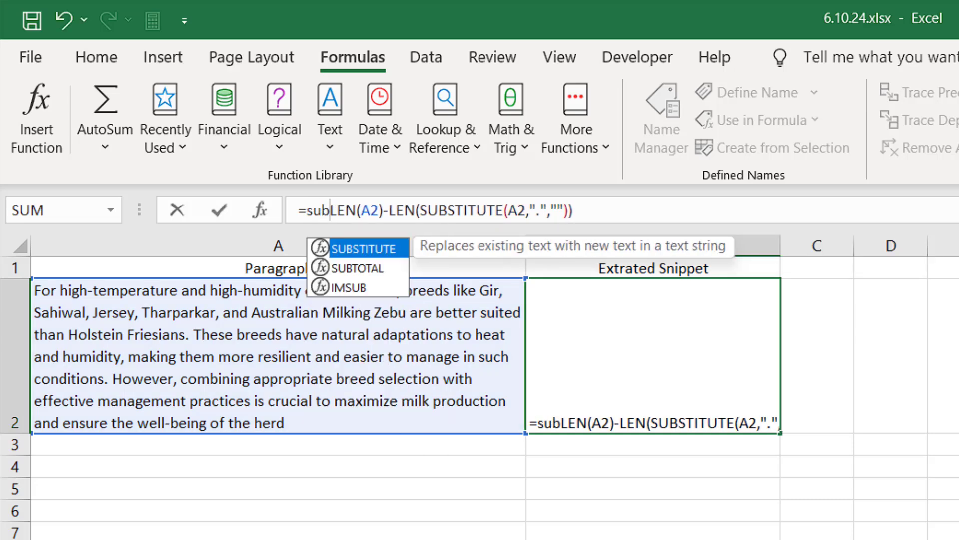
{"action": "double_click", "coordinate": [370, 251]}
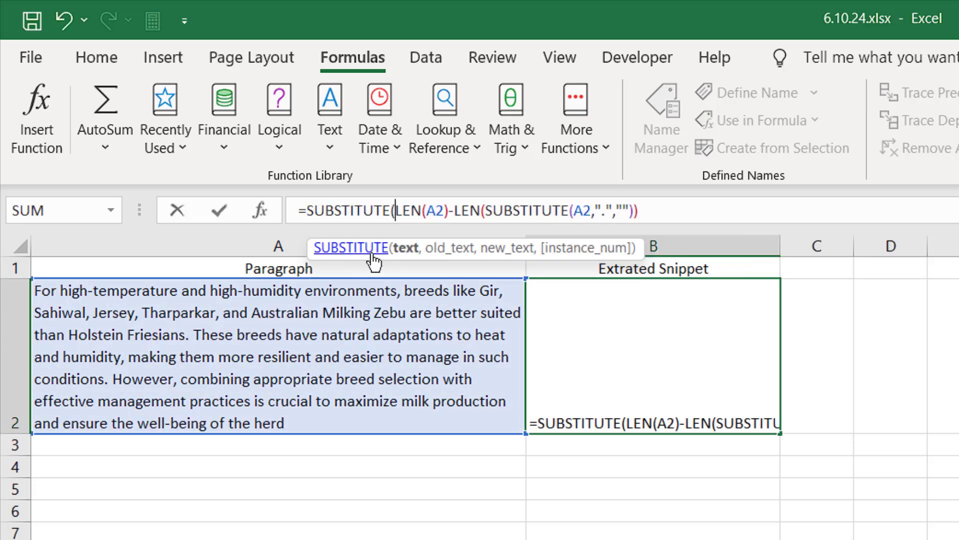
{"action": "left_click", "coordinate": [404, 367]}
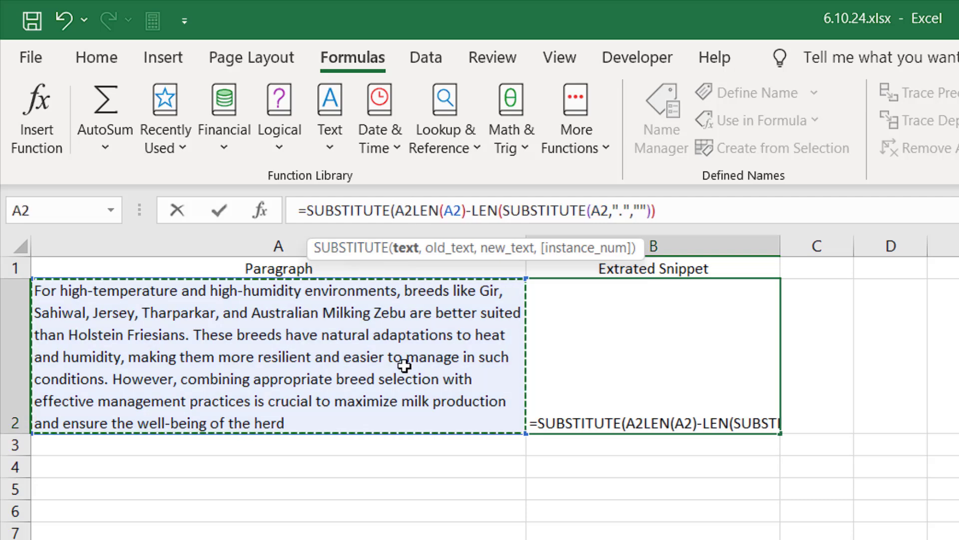
{"action": "type", "text": ","}
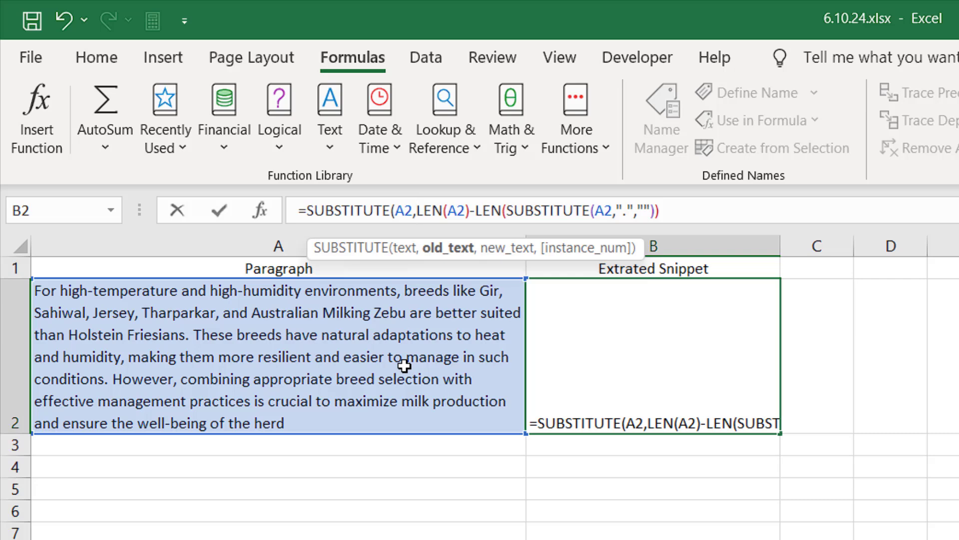
{"action": "type", "text": "\".\","}
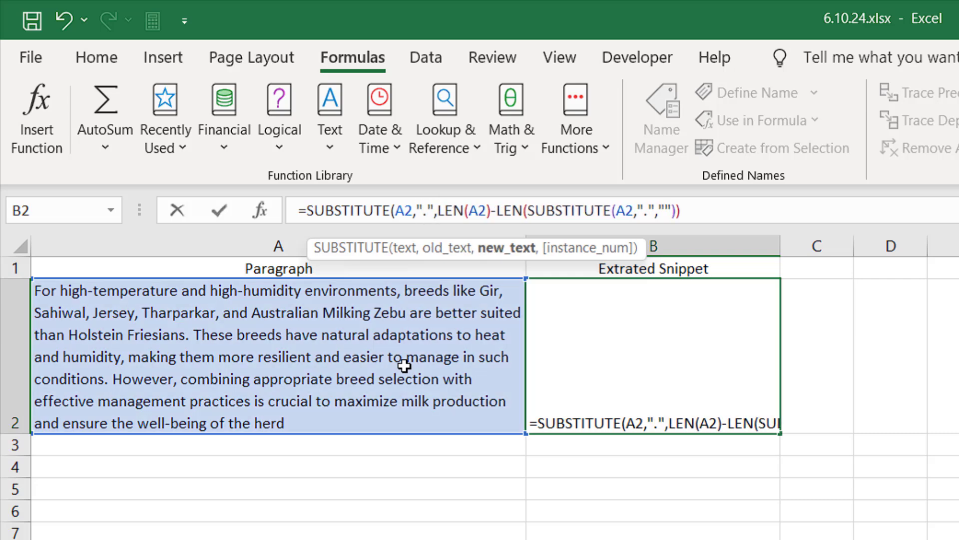
{"action": "type", "text": "\"/\""}
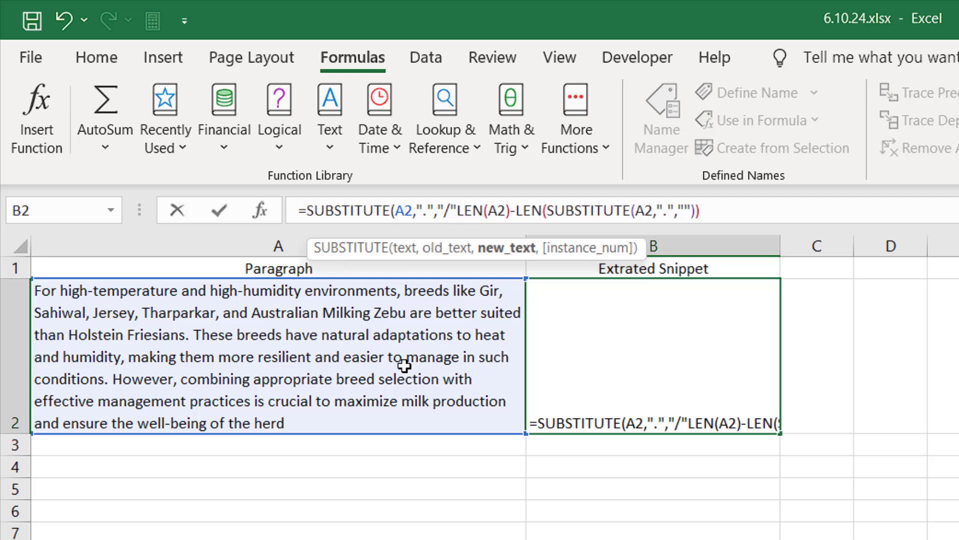
{"action": "type", "text": ","}
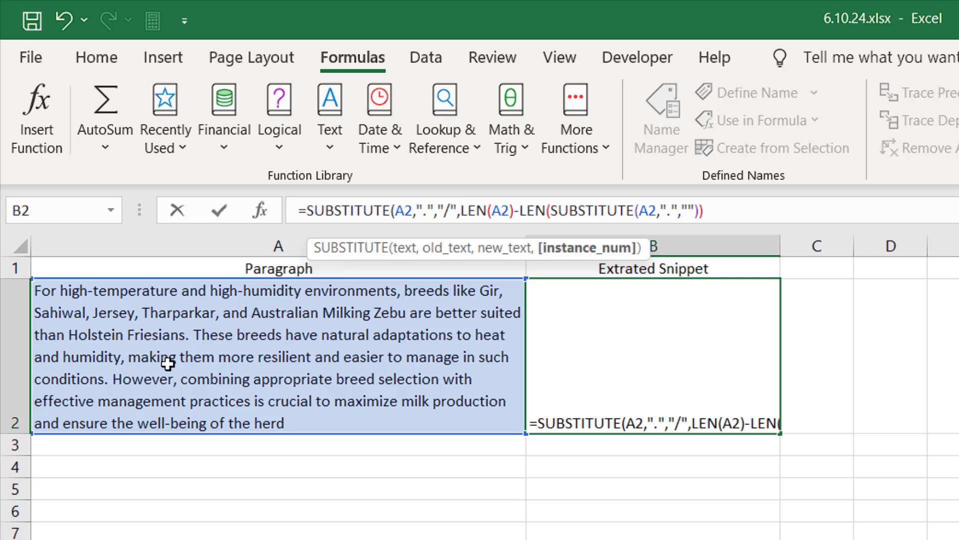
{"action": "left_click", "coordinate": [772, 215]}
{"action": "type", "text": ")"}
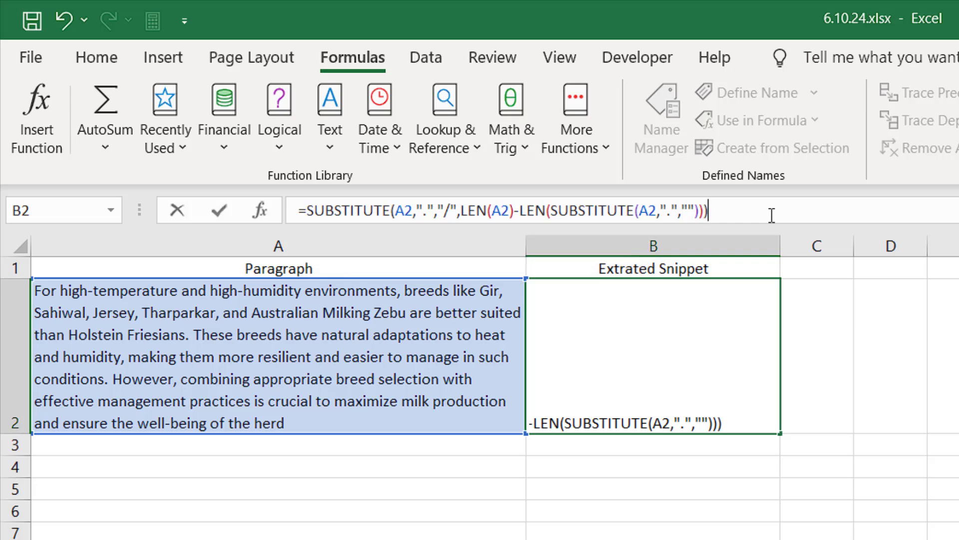
{"action": "key", "text": "Return"}
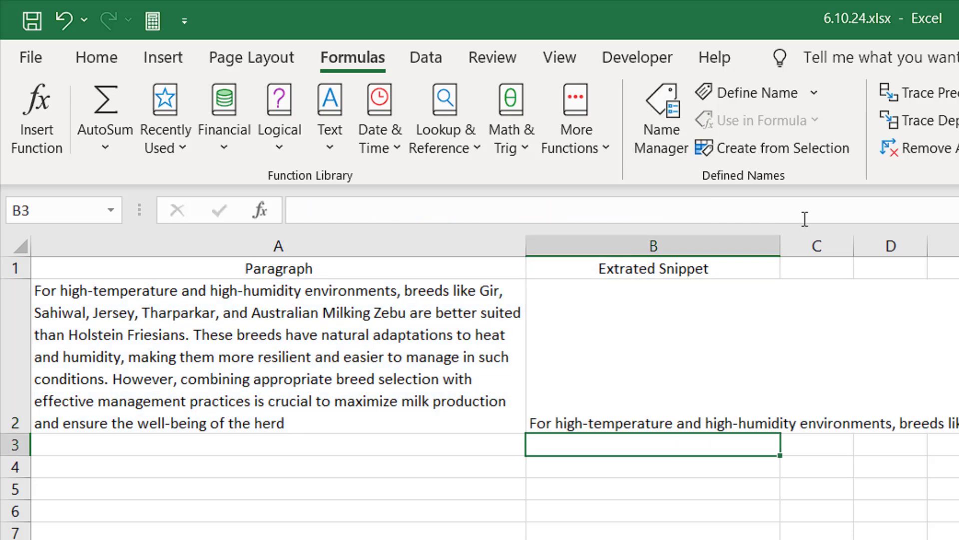
- Apply Wrap Text to B2 so its result, with 'conditions/ However', wraps in a taller row
{"action": "key", "text": "Up"}
{"action": "left_click", "coordinate": [99, 70]}
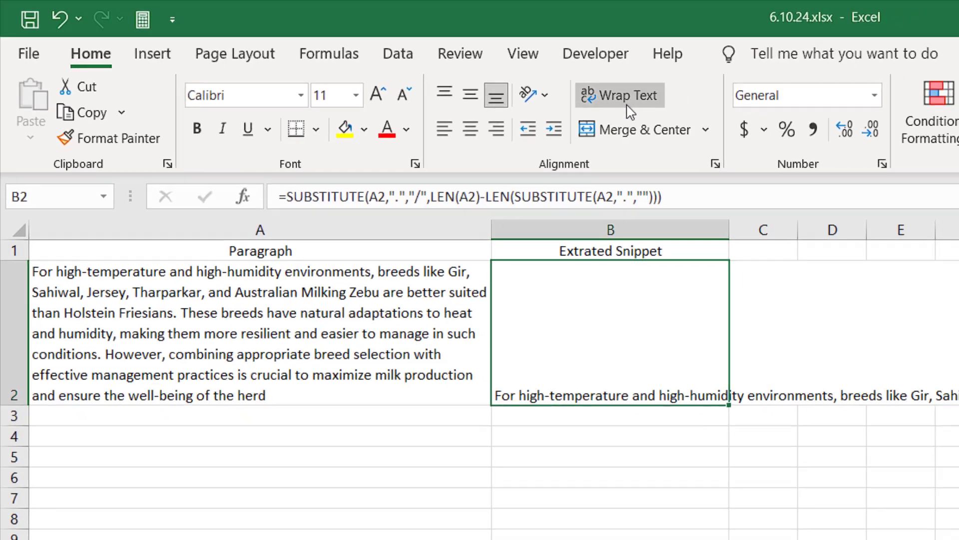
{"action": "left_click", "coordinate": [628, 106]}
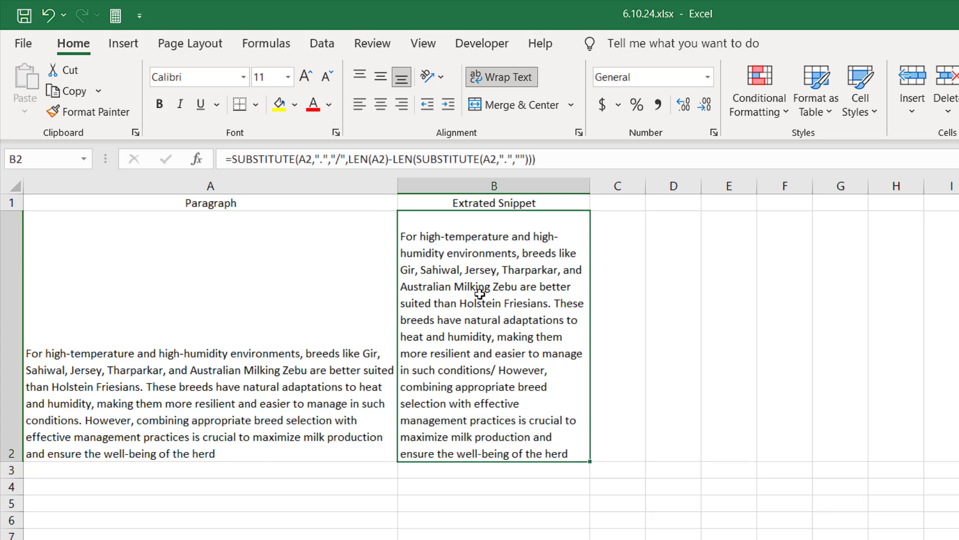
{"action": "left_click", "coordinate": [233, 159]}
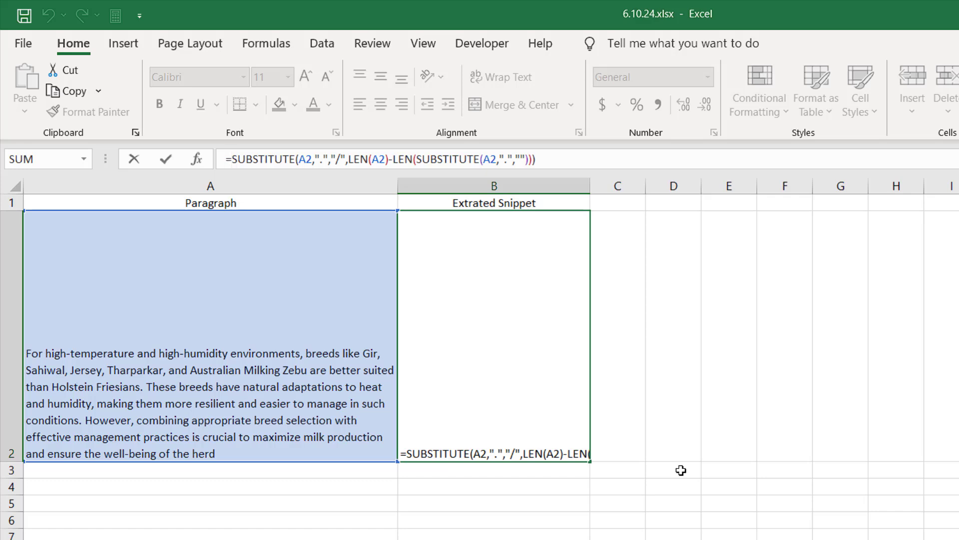
- Wrap B2's formula in FIND("/",…) to locate the slash, returning 297
{"action": "type", "text": "Find"}
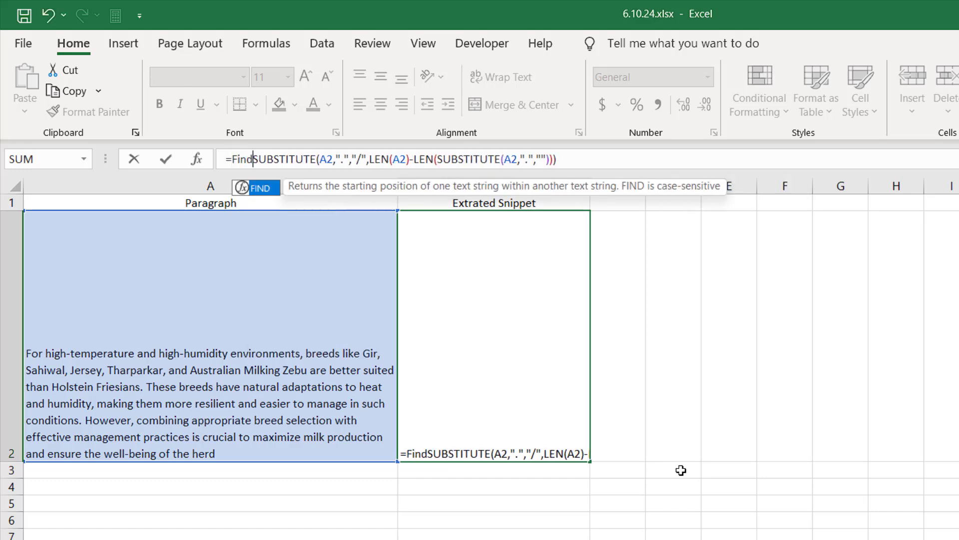
{"action": "double_click", "coordinate": [262, 188]}
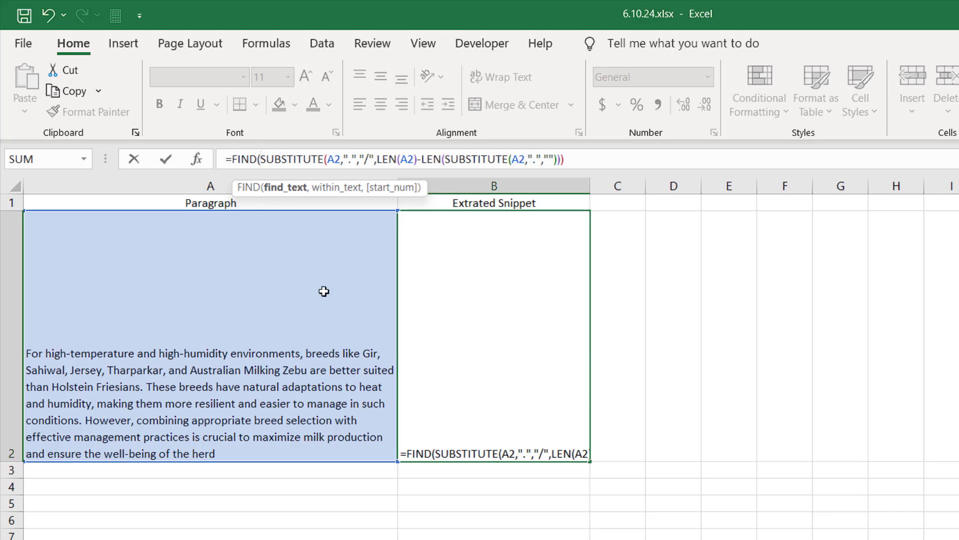
{"action": "type", "text": "\"/"}
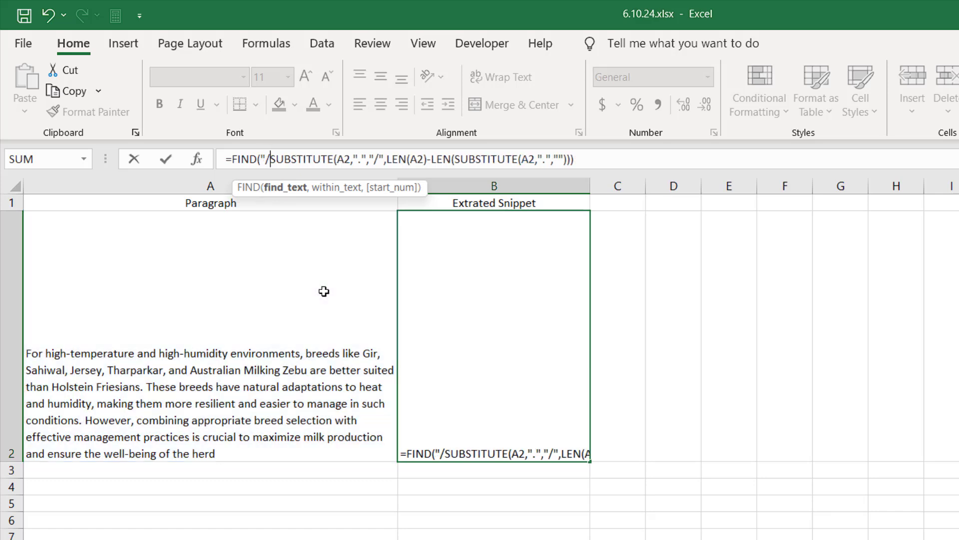
{"action": "type", "text": "\""}
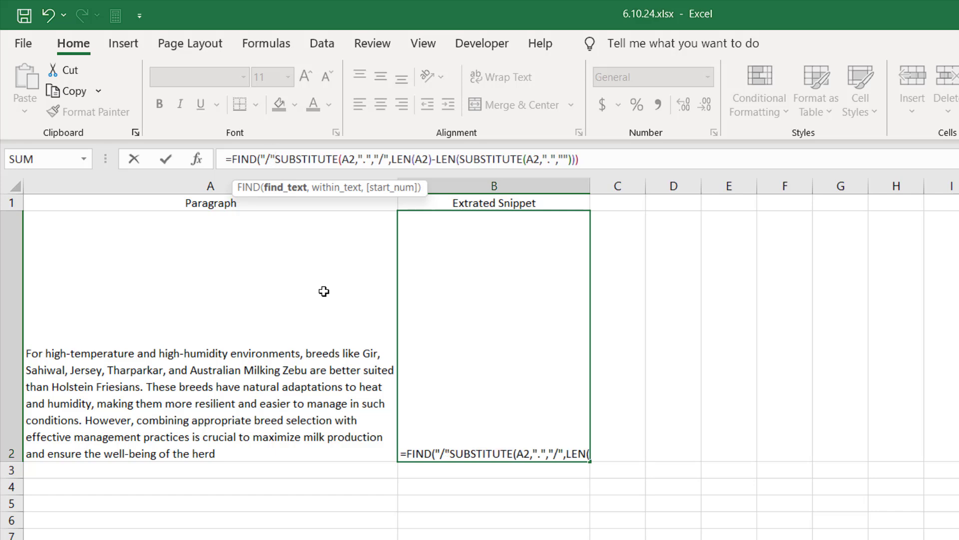
{"action": "type", "text": ","}
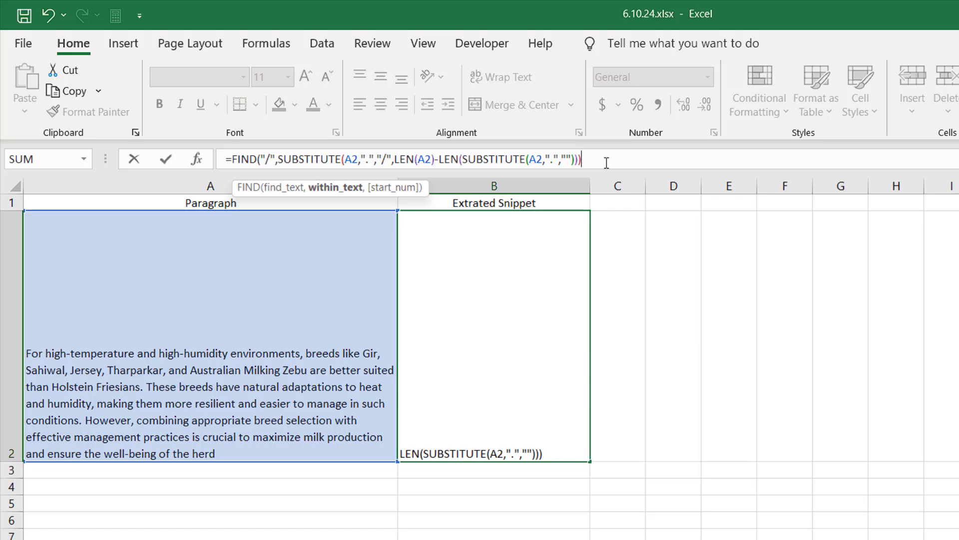
{"action": "type", "text": ")"}
{"action": "key", "text": "Return"}
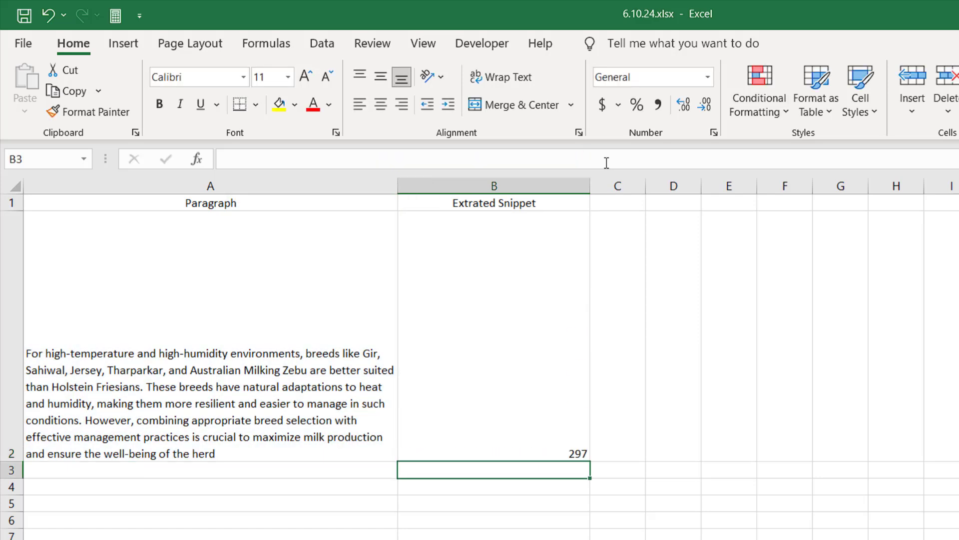
{"action": "left_click", "coordinate": [540, 449]}
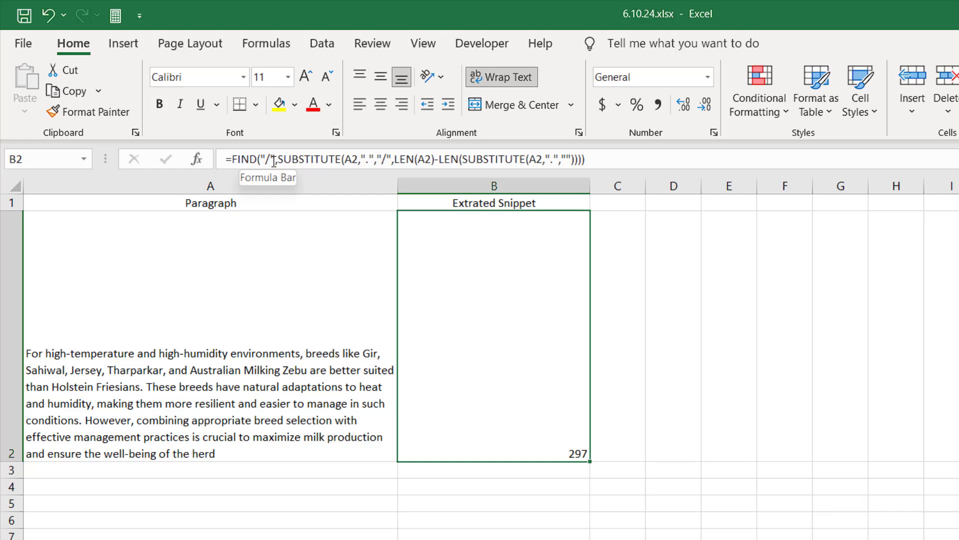
- Wrap B2's formula in LEFT(A2,…) so it ends at 'in such conditions.'
{"action": "left_click", "coordinate": [230, 159]}
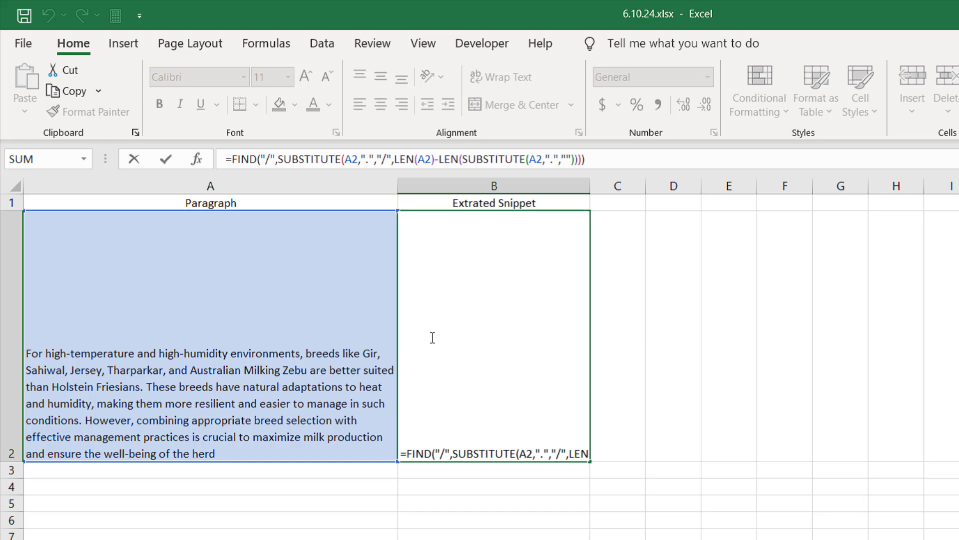
{"action": "type", "text": "Left"}
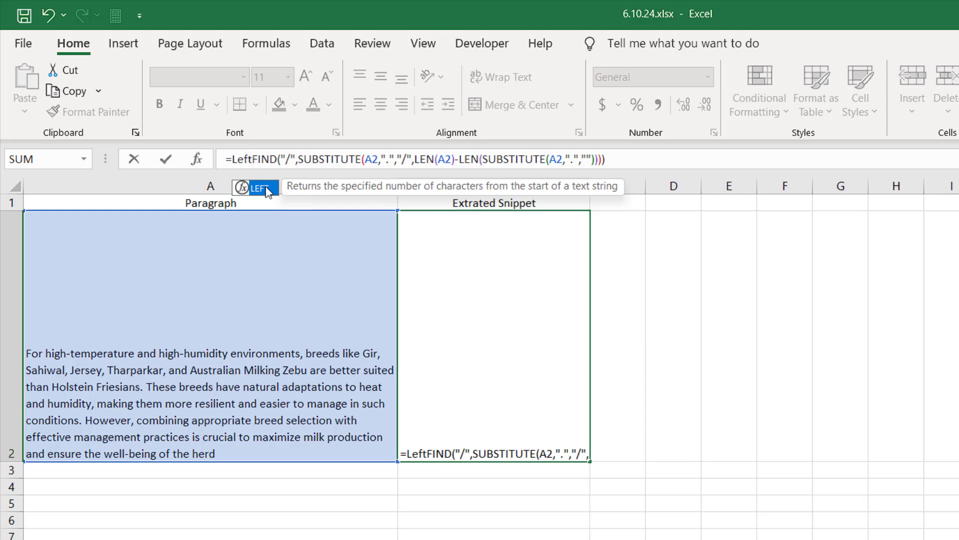
{"action": "double_click", "coordinate": [268, 191]}
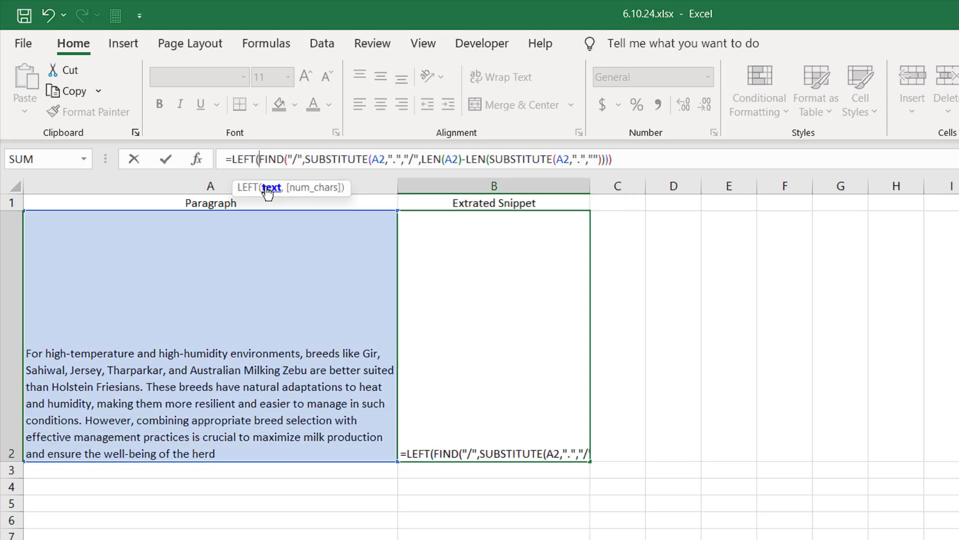
{"action": "left_click", "coordinate": [252, 351]}
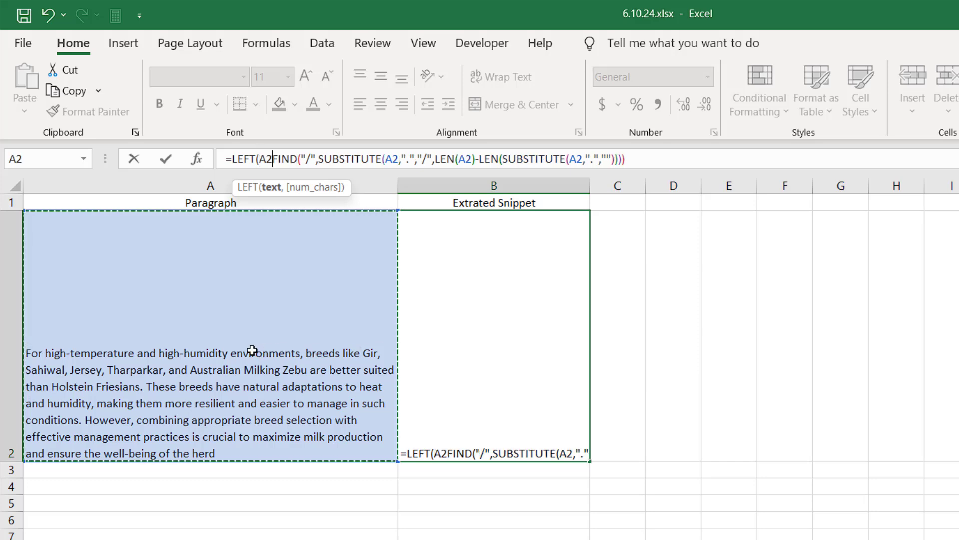
{"action": "type", "text": ","}
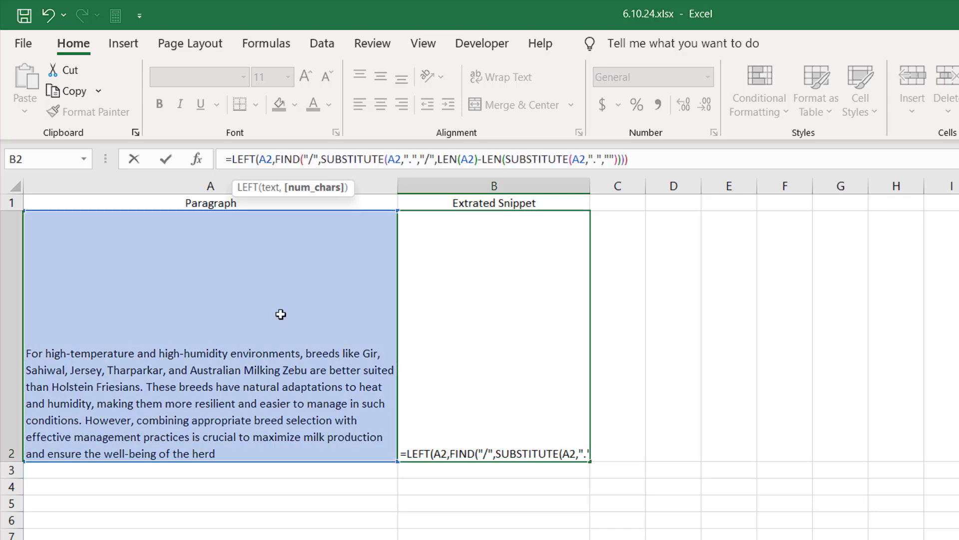
{"action": "left_click", "coordinate": [706, 166]}
{"action": "type", "text": ")"}
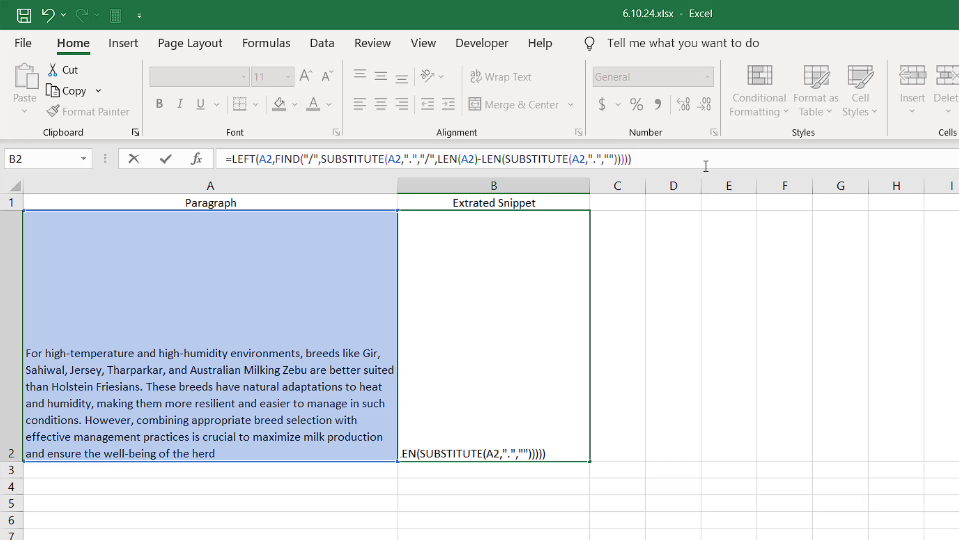
{"action": "key", "text": "Return"}
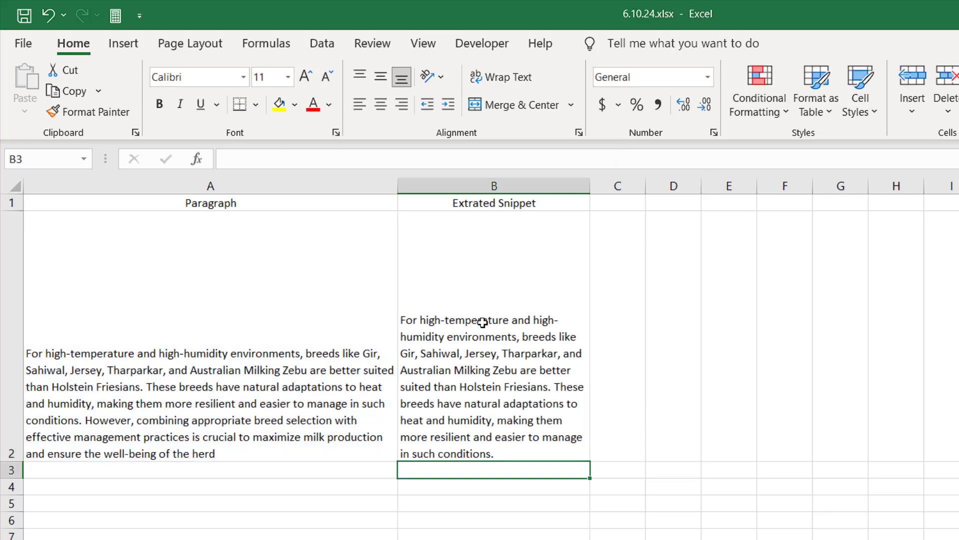
{"action": "left_click", "coordinate": [268, 335]}
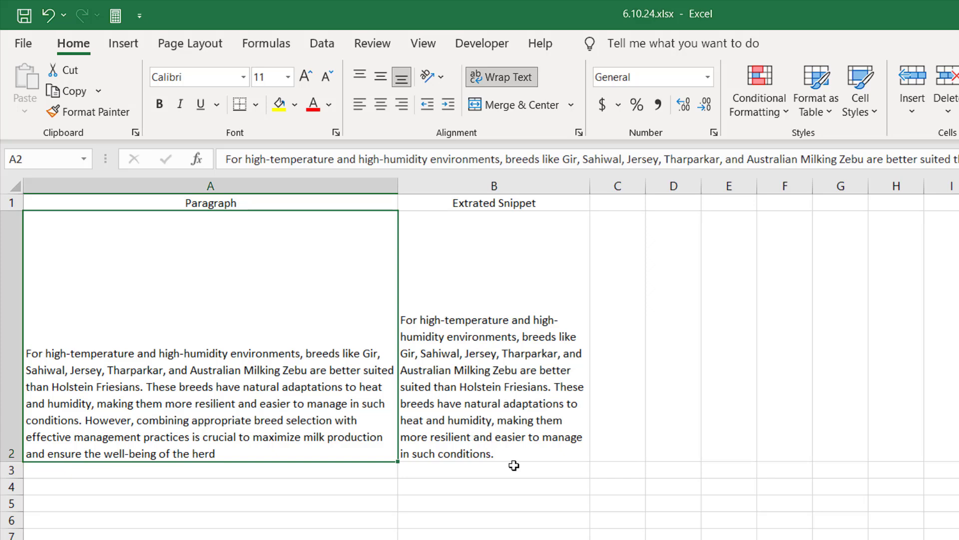
{"action": "left_click", "coordinate": [503, 448]}
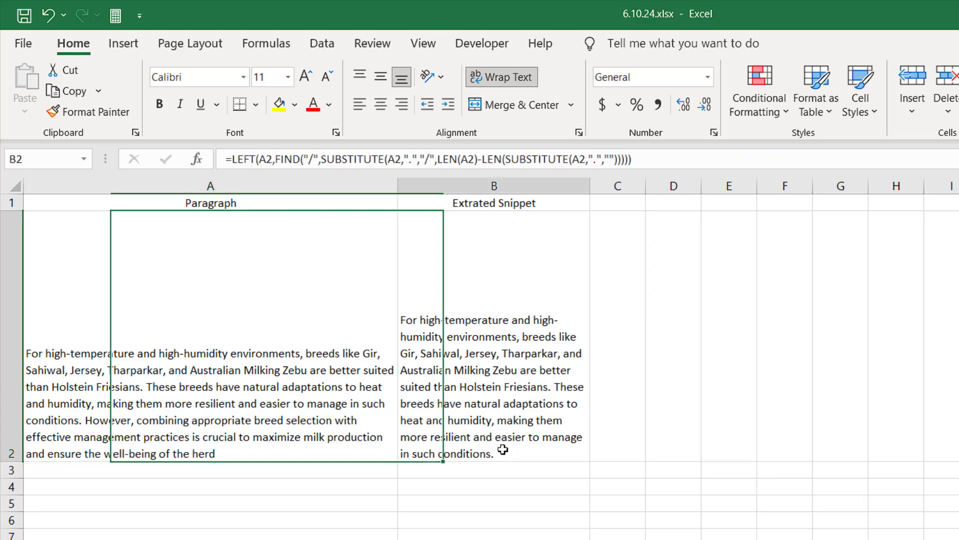